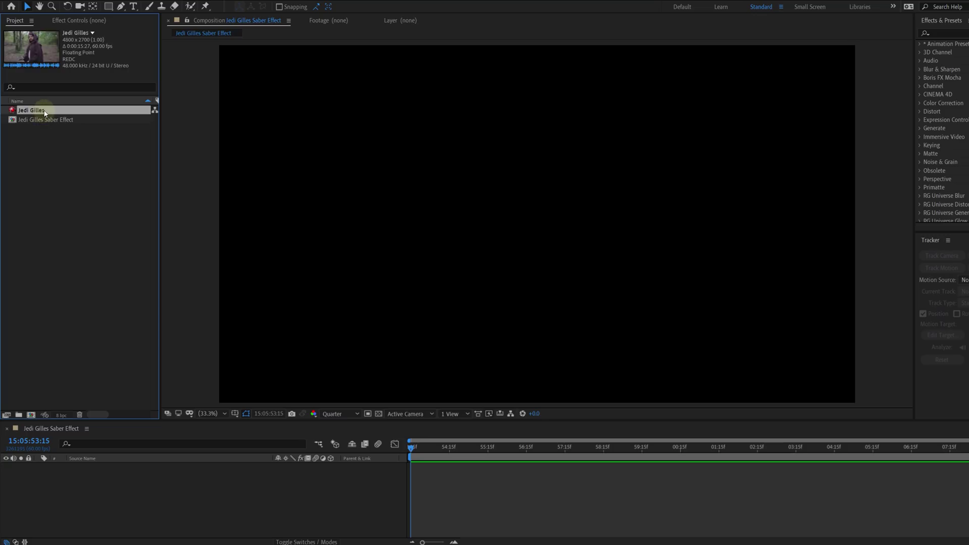
- Add the Jedi Gilles footage to the timeline and create a new solid named Saber
drag(44, 112, 113, 473)
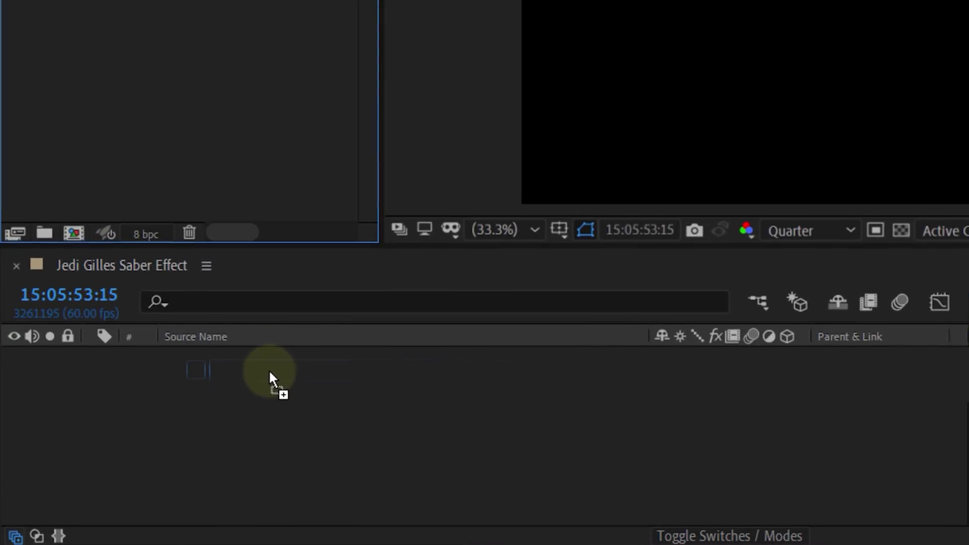
click(189, 17)
mouse_move(417, 52)
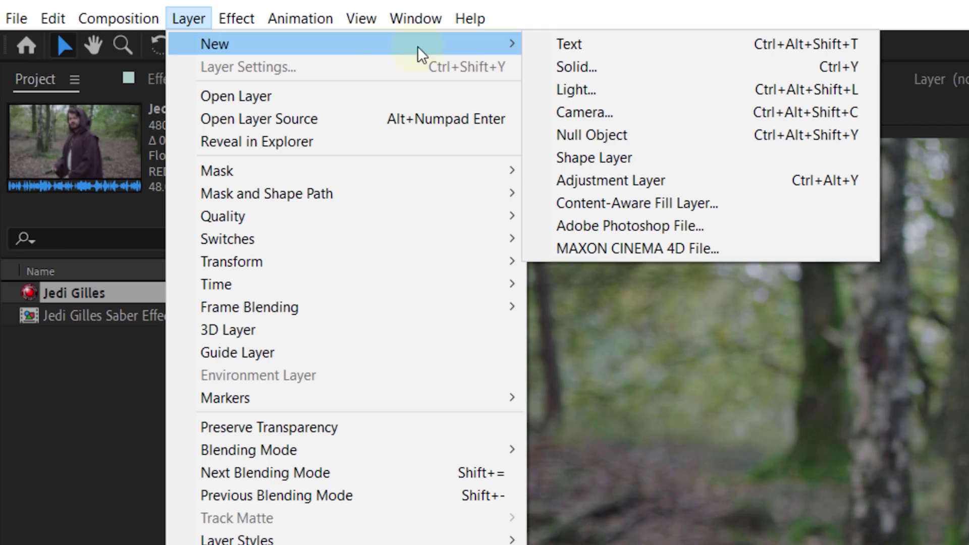
click(625, 69)
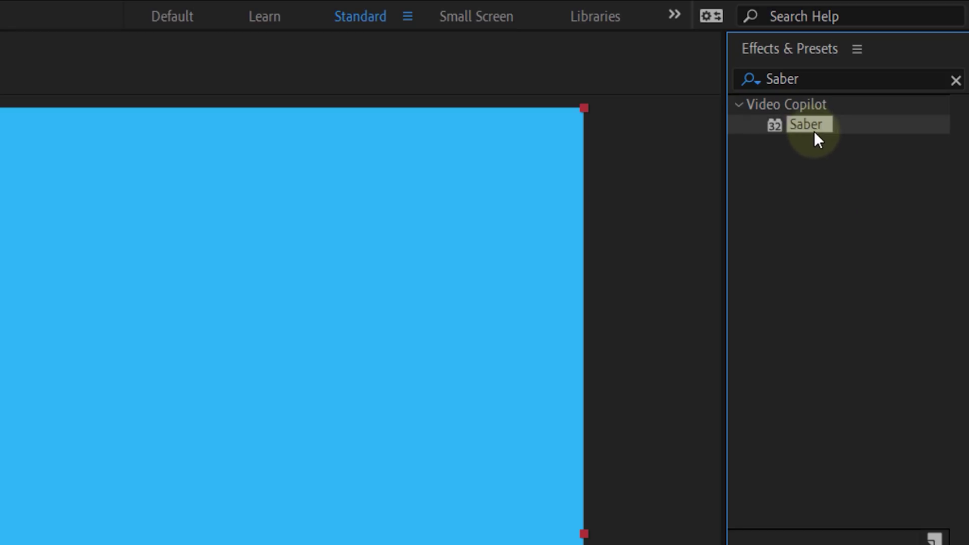
- Apply the Saber effect to the Saber solid and set its blending mode to Add
drag(813, 131, 224, 359)
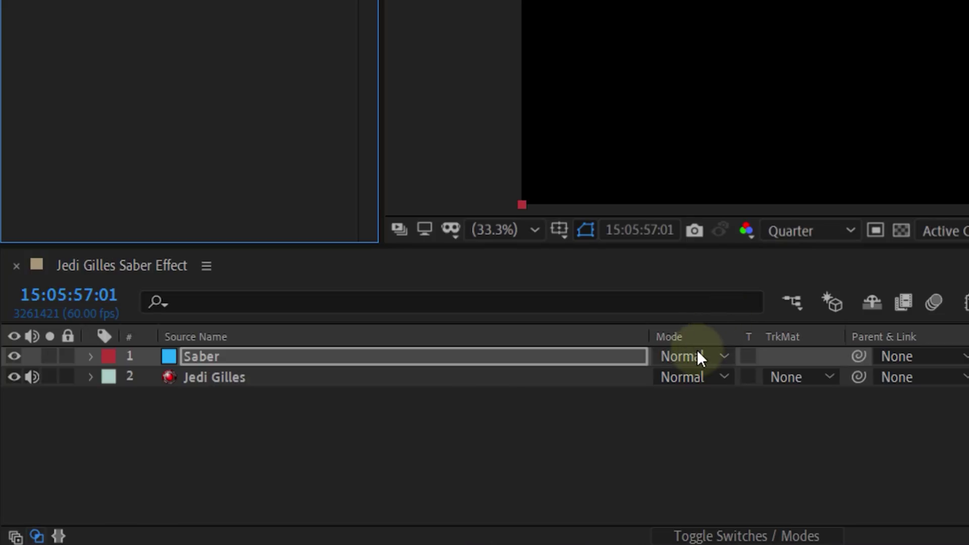
click(695, 352)
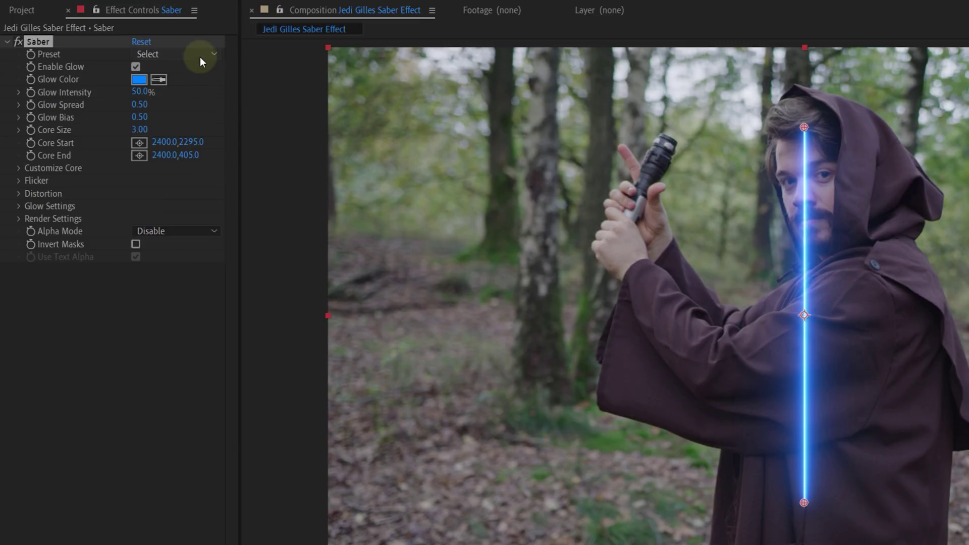
click(200, 58)
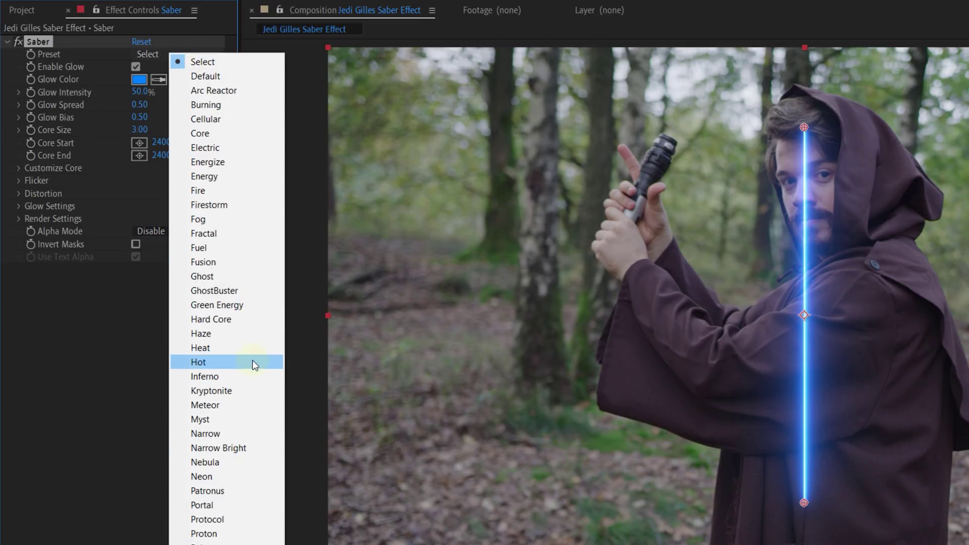
- Apply the Hard Core preset, with Core Start on the hilt and Core End angled above it
click(252, 323)
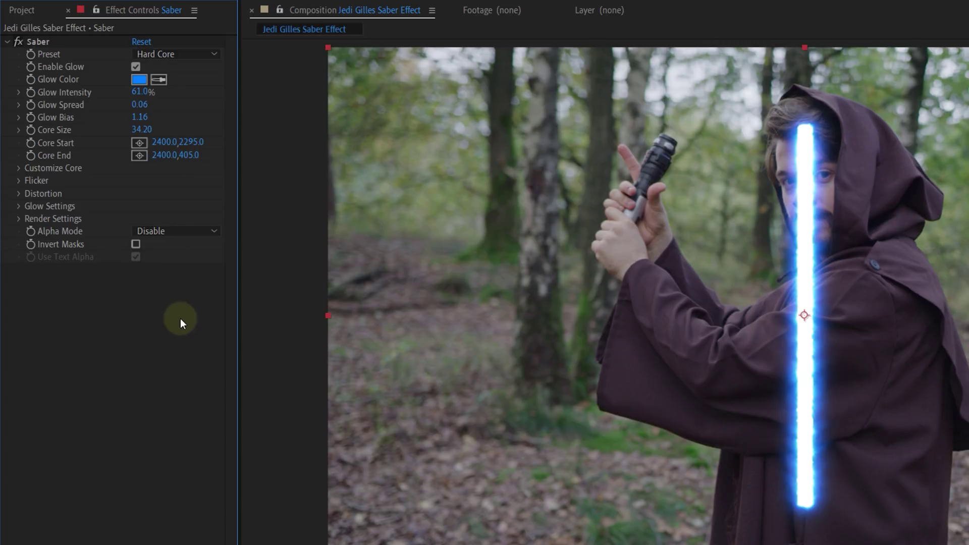
click(668, 138)
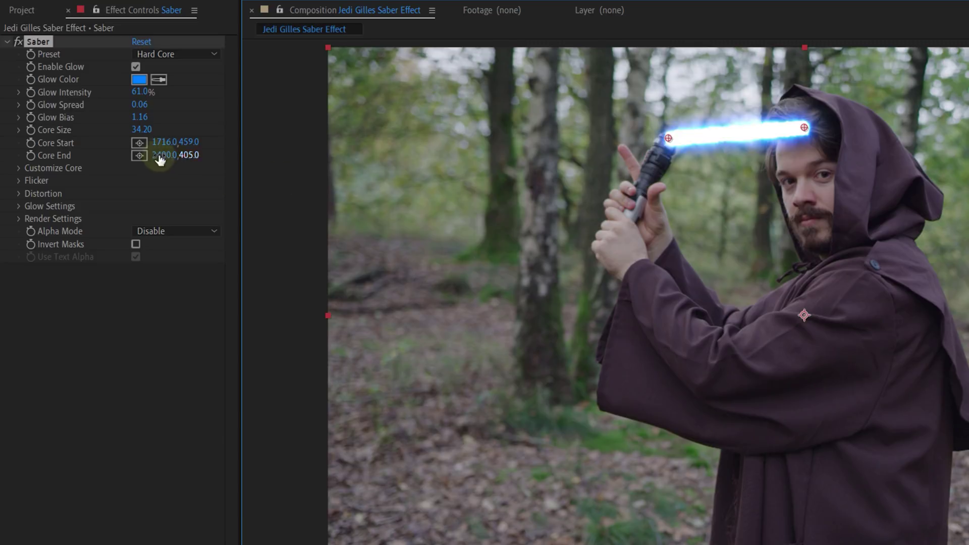
click(735, 50)
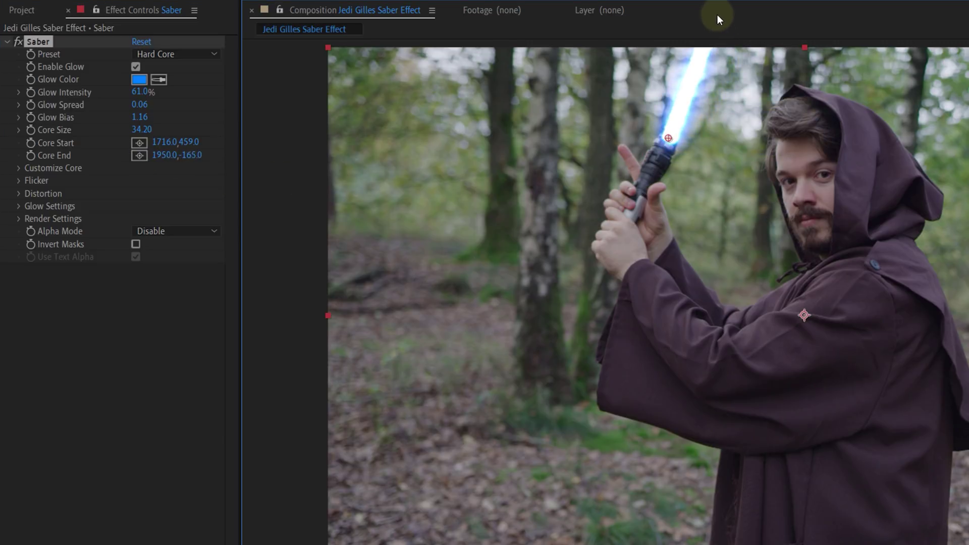
drag(722, 20, 724, 20)
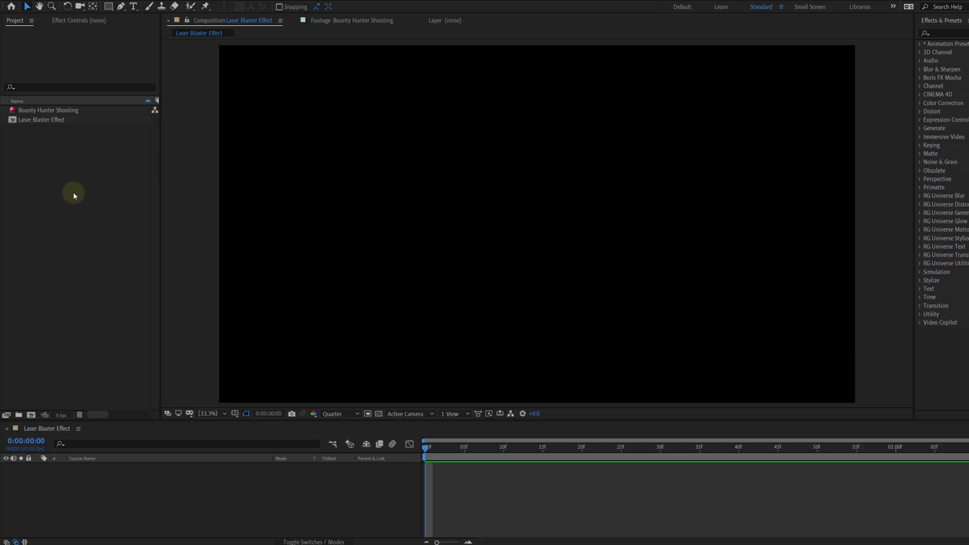
- Add the Bounty Hunter Shooting footage and create a pure white solid named laser
click(68, 111)
drag(69, 115, 104, 487)
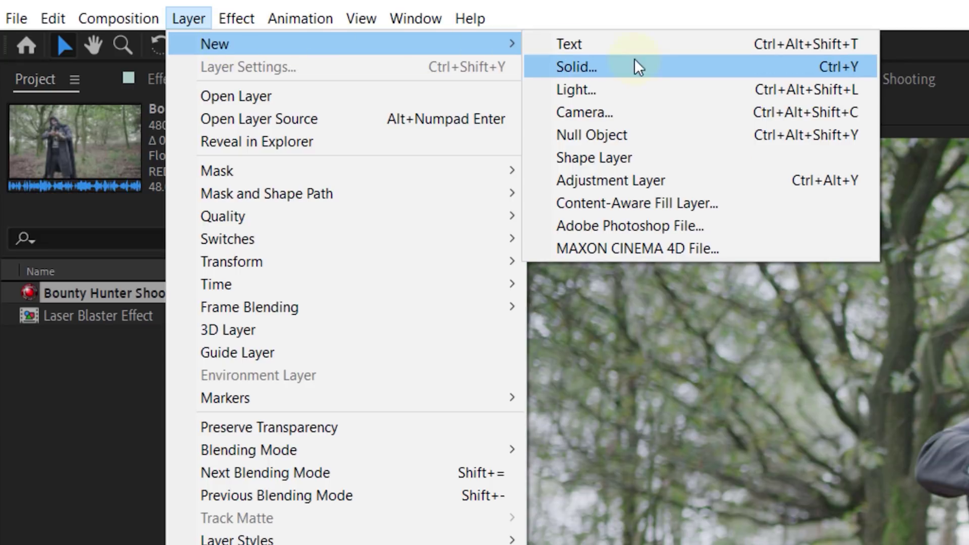
click(658, 67)
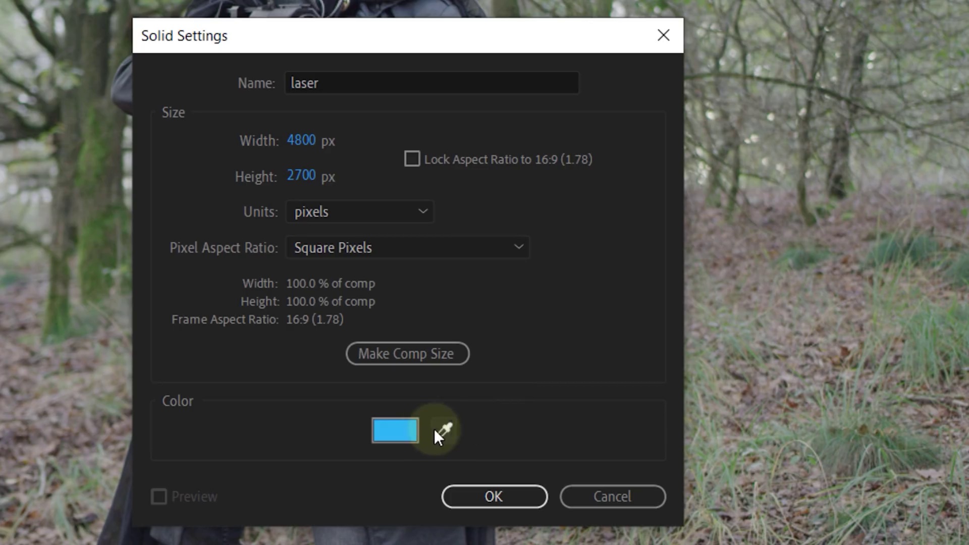
click(434, 428)
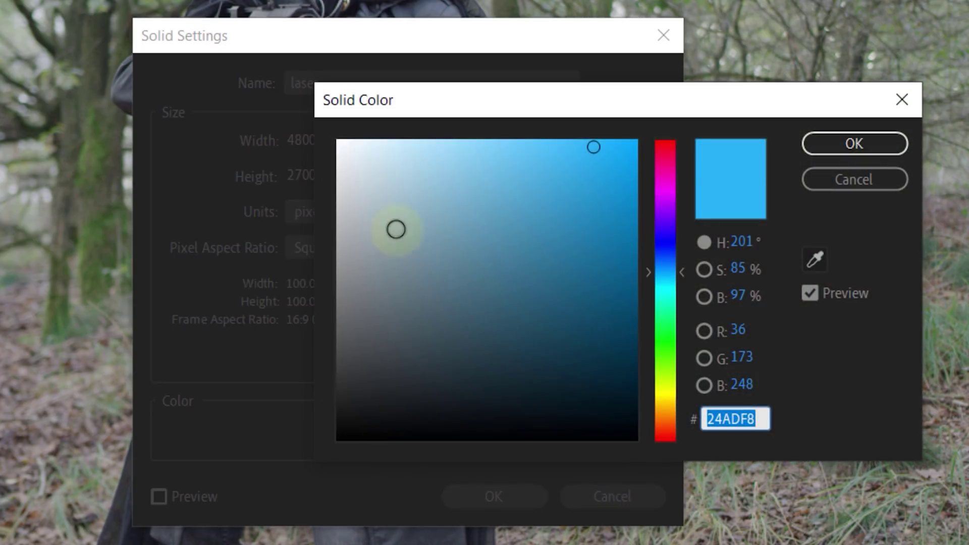
click(338, 142)
click(867, 150)
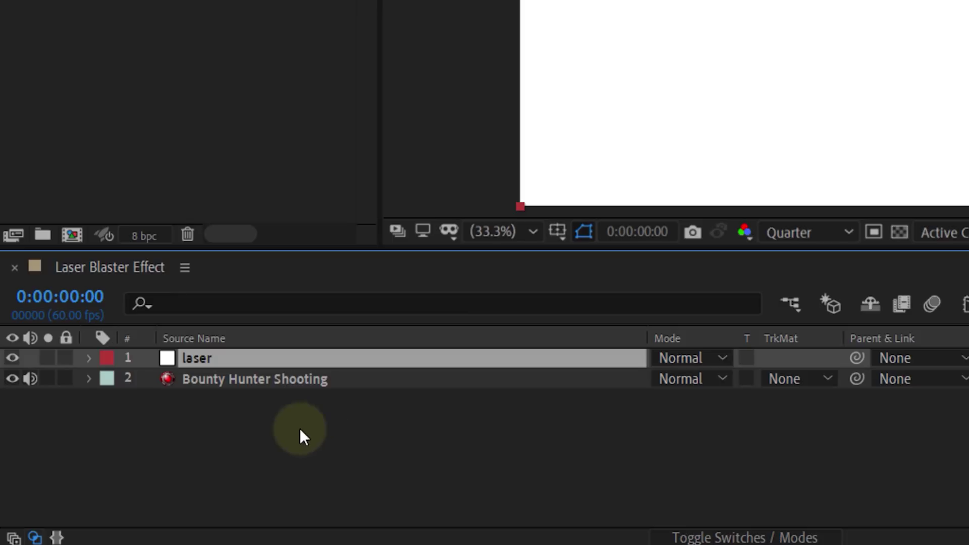
- Set the laser layer's opacity to 50%
click(275, 388)
click(275, 358)
click(272, 378)
click(269, 359)
key(t)
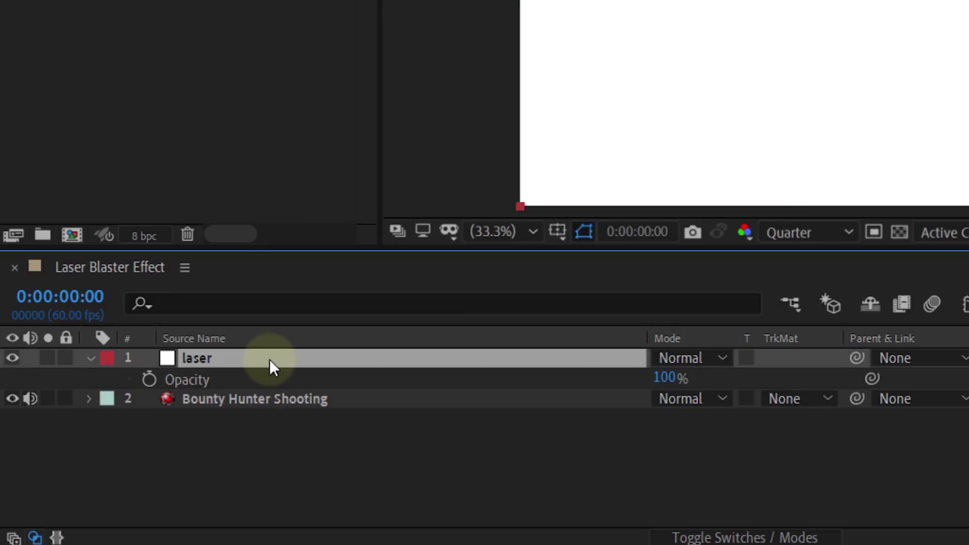
click(664, 378)
text(50)
key(Return)
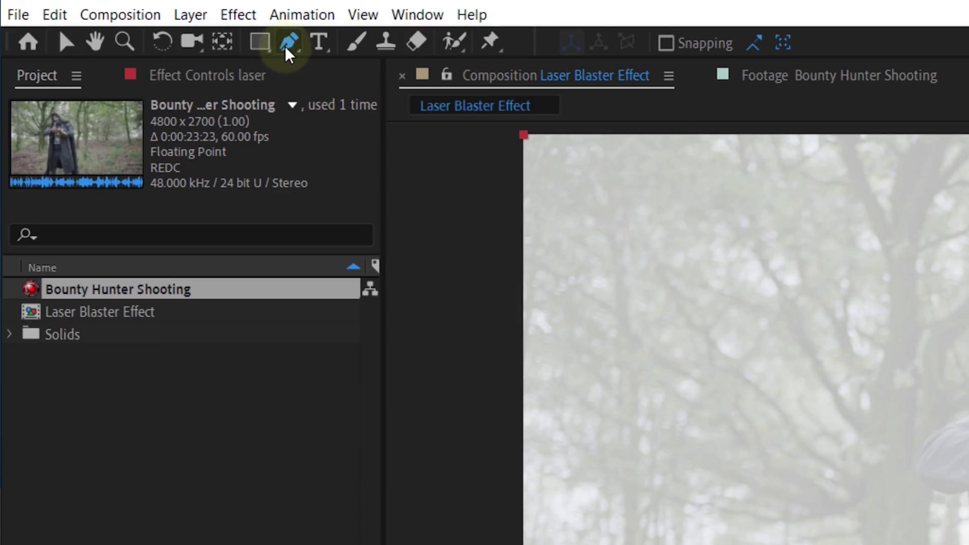
click(286, 46)
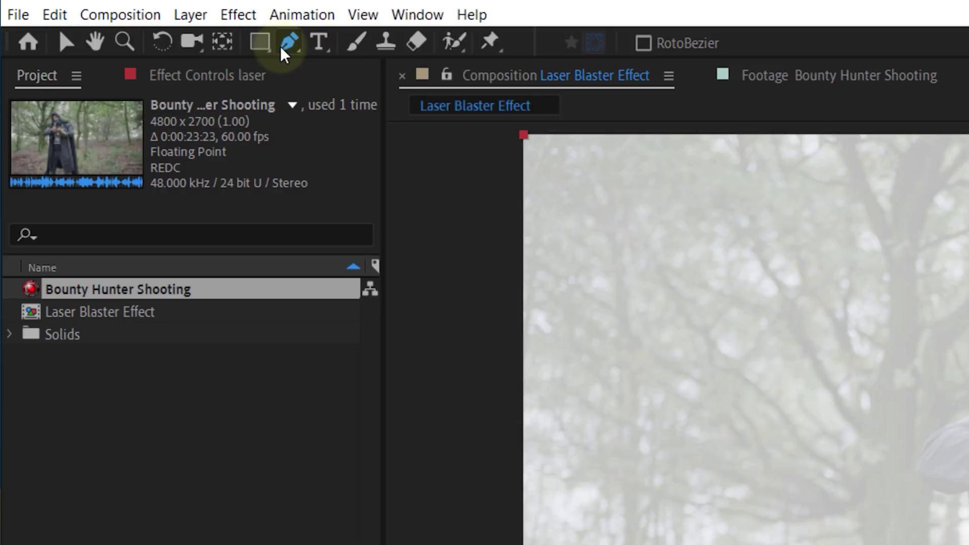
- Draw a closed, tapered bolt-shaped mask on the laser solid starting at the gun muzzle
click(383, 159)
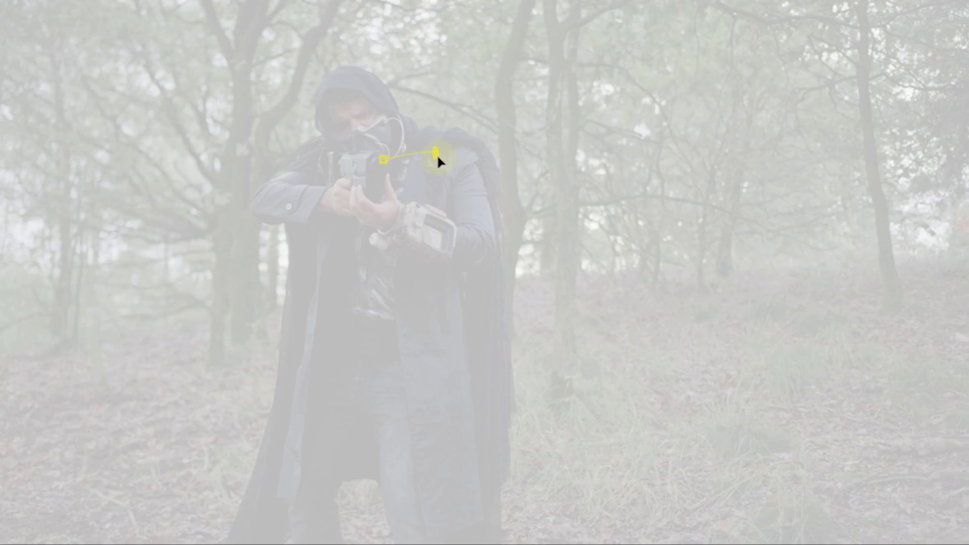
drag(442, 158, 437, 174)
click(383, 170)
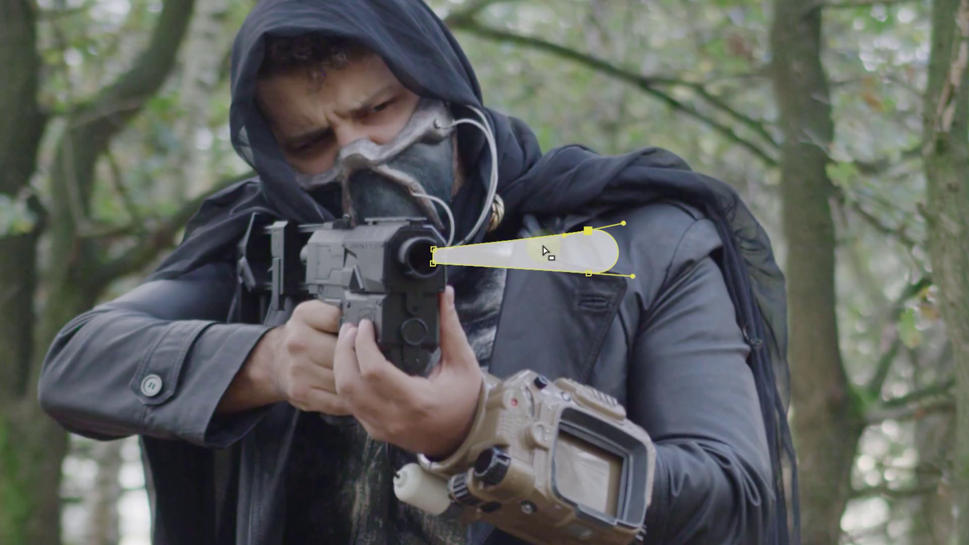
click(227, 418)
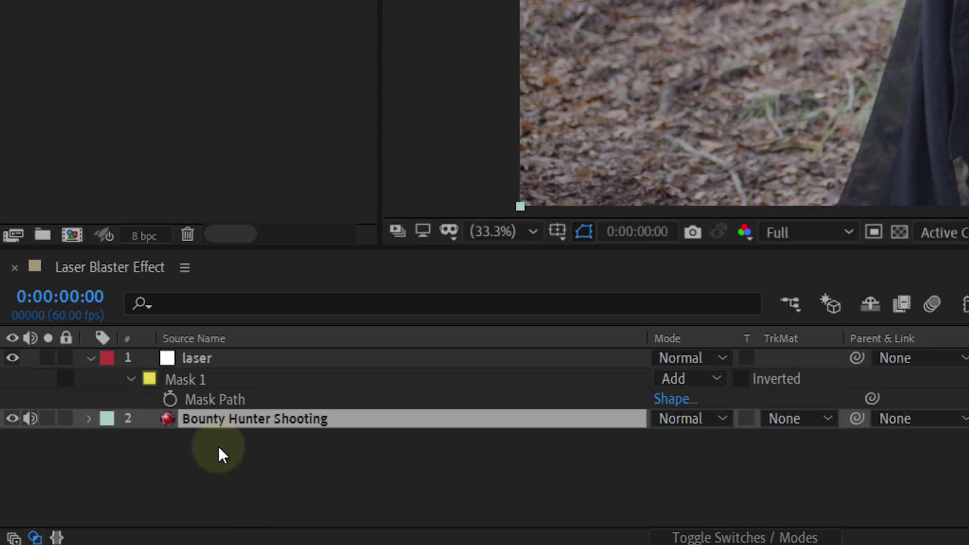
- Keyframe the laser's Mask Path at 0f and shift the bolt shape farther right at 12f
click(170, 399)
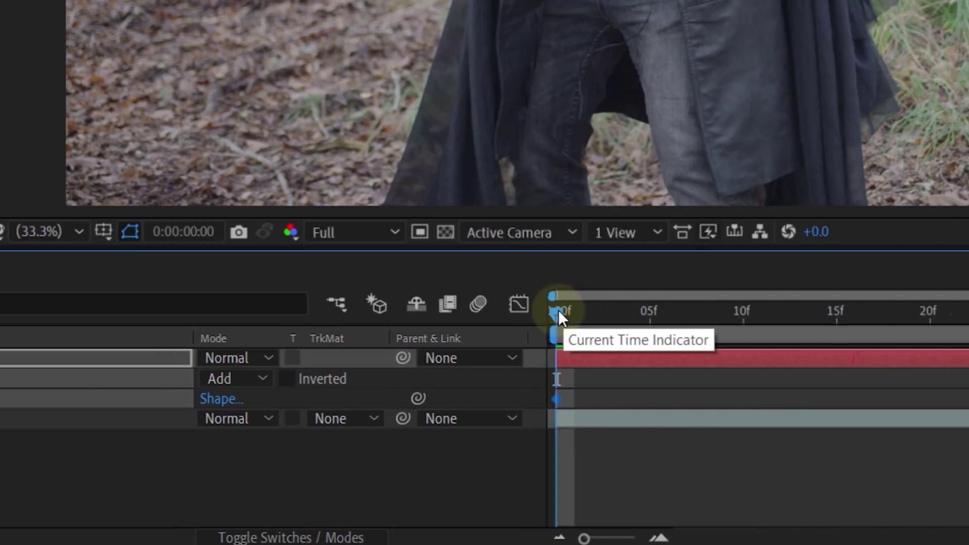
drag(558, 310, 776, 316)
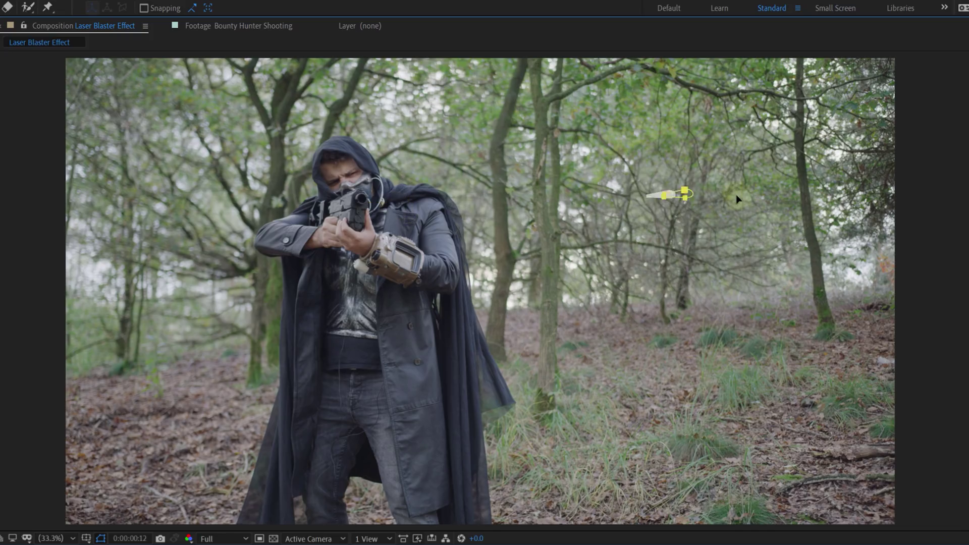
drag(886, 186, 947, 170)
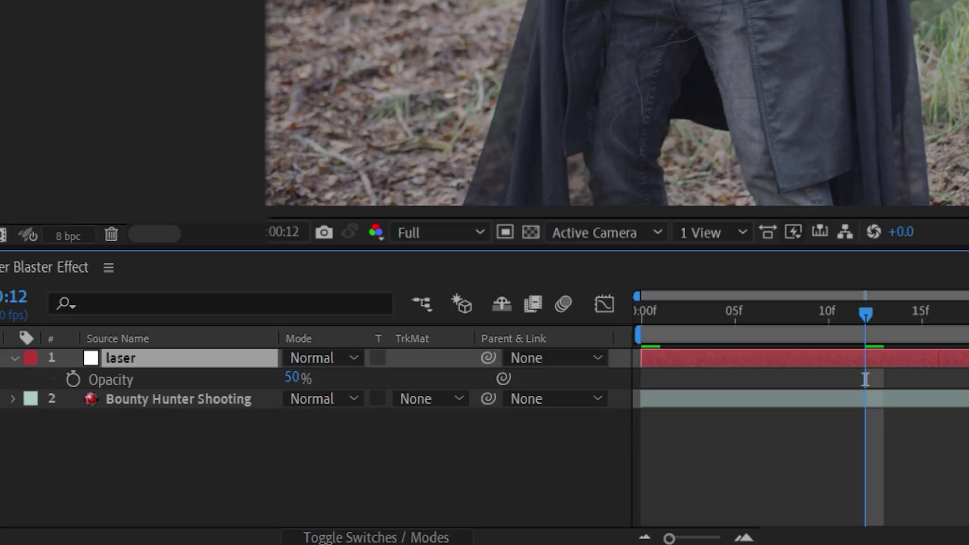
- Restore laser opacity to 100% and keyframe Mask Feather from 5 px at 0f to 10 px at 12f
drag(283, 378, 501, 371)
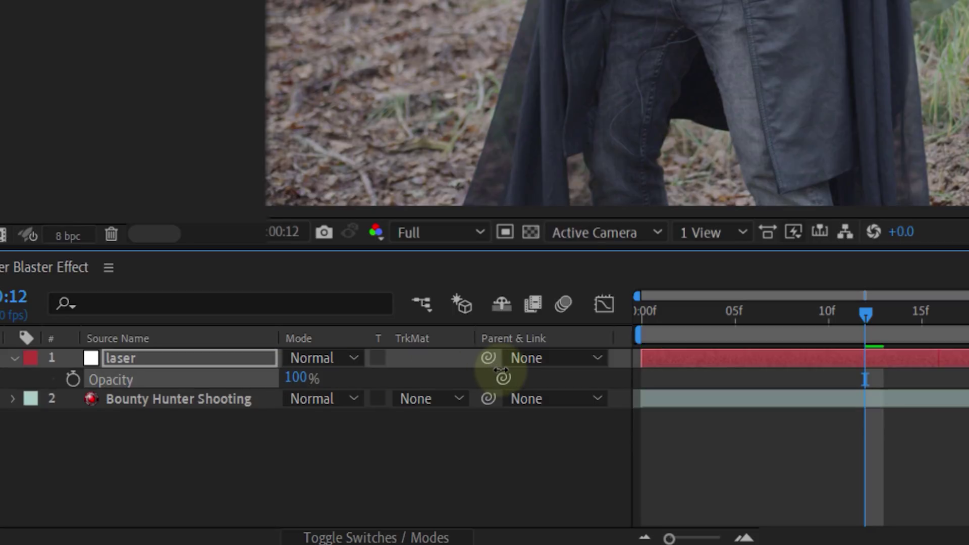
key(f)
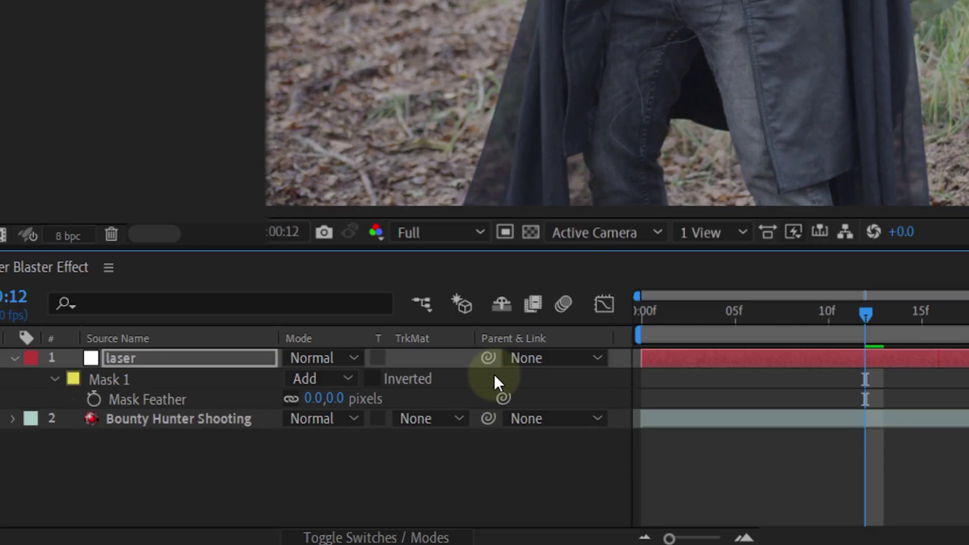
click(640, 333)
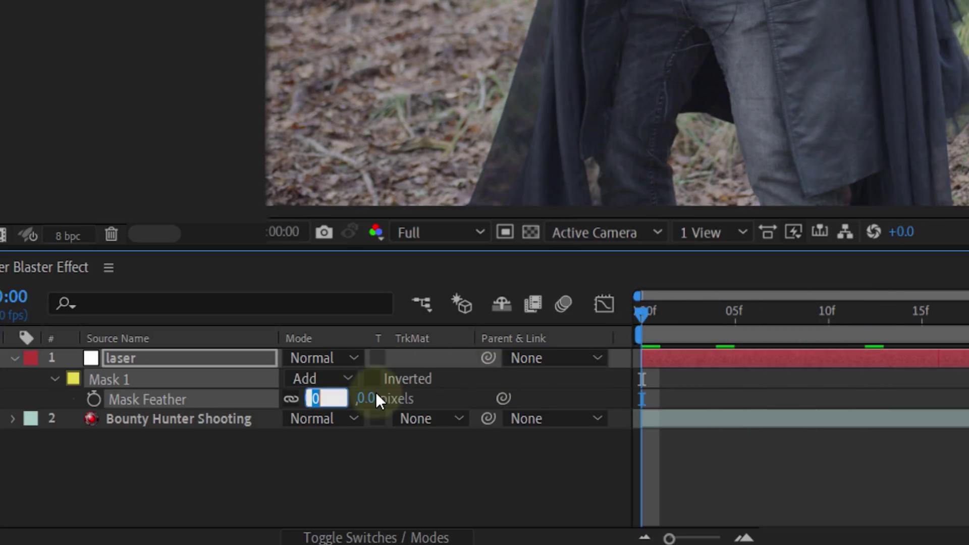
text(5)
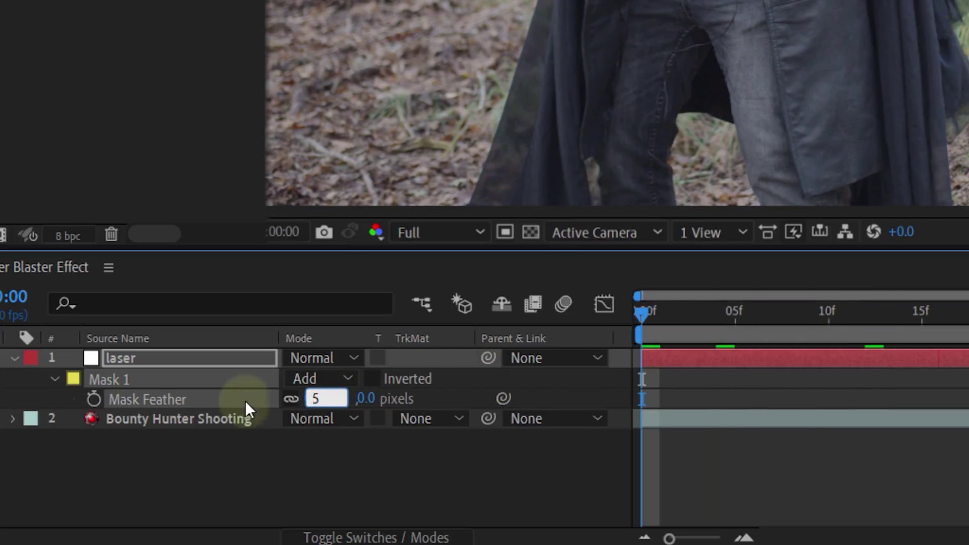
click(94, 399)
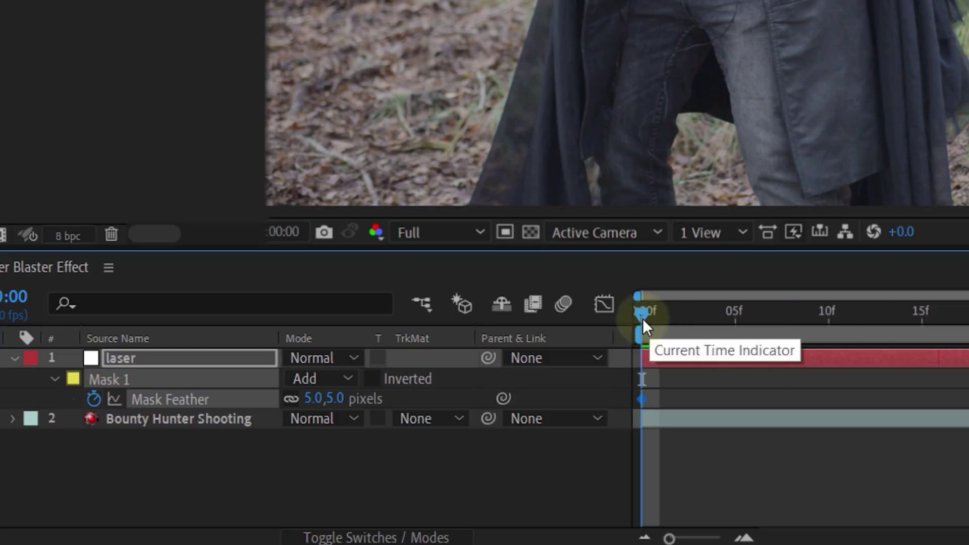
drag(641, 314, 865, 313)
click(310, 398)
text(10)
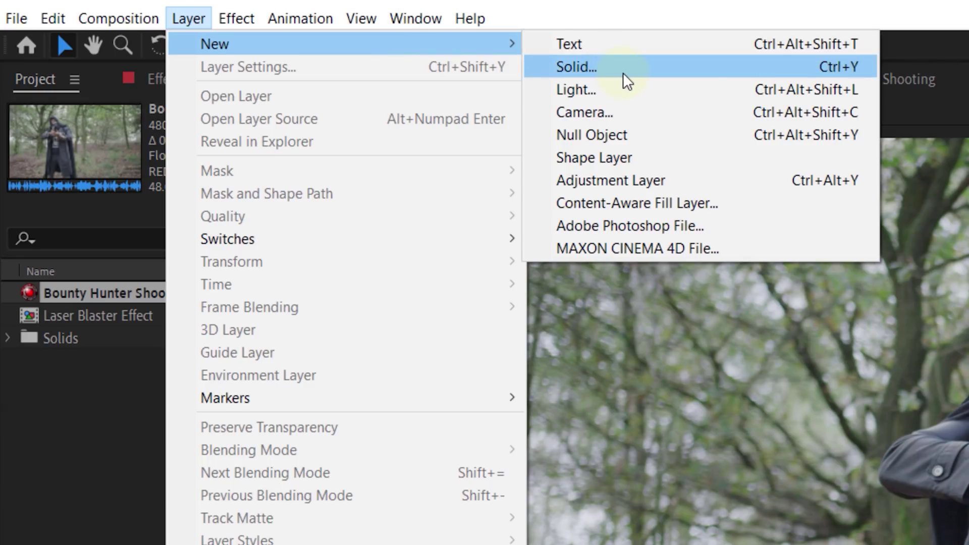
- Create a pure red solid named laser glow and place it below the laser layer
click(623, 74)
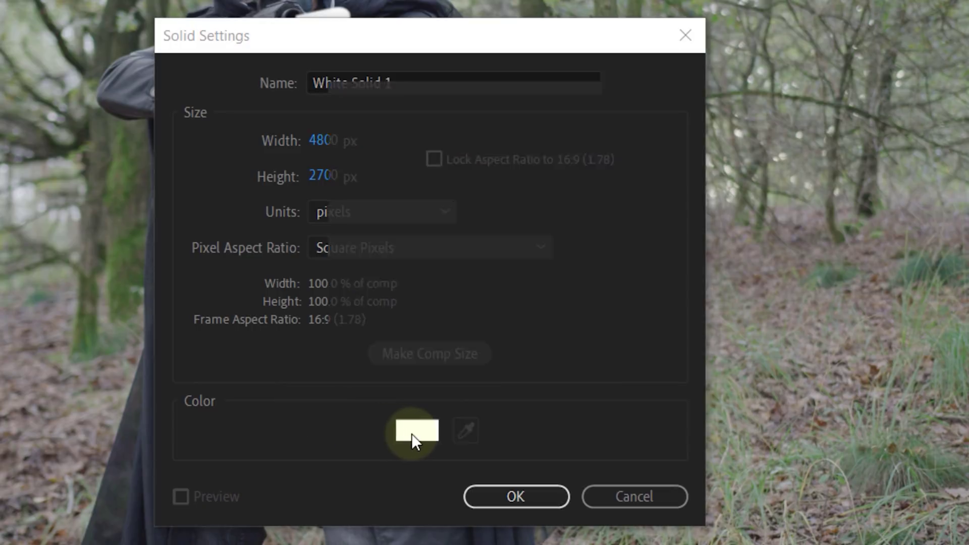
click(413, 430)
click(625, 218)
drag(637, 199, 671, 132)
click(876, 144)
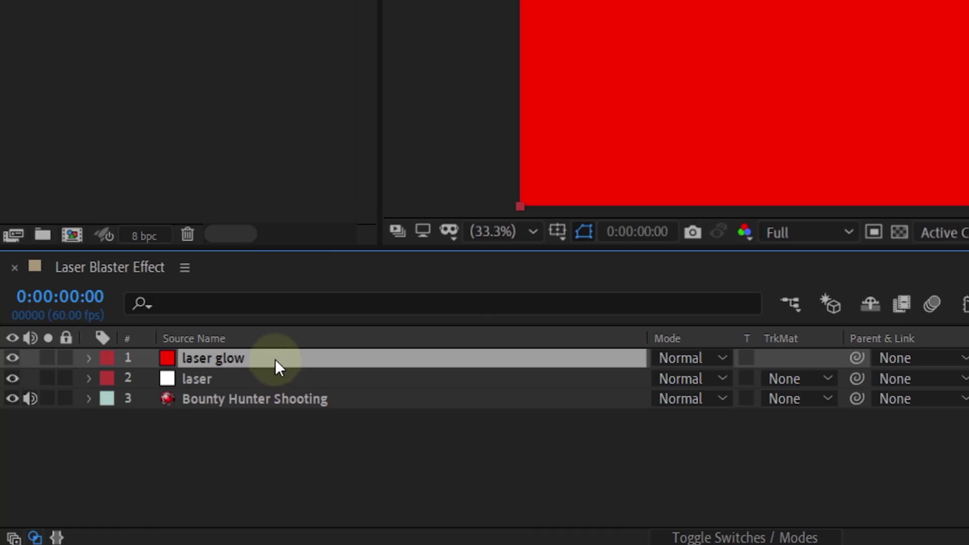
drag(275, 359, 271, 386)
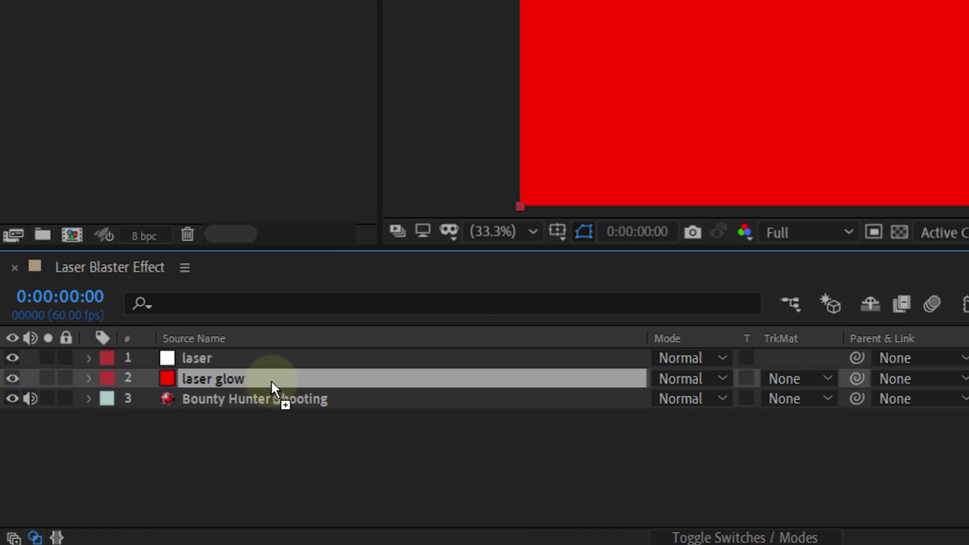
- Set the laser layer to Add mode and paste its Mask 1 onto laser glow
click(657, 362)
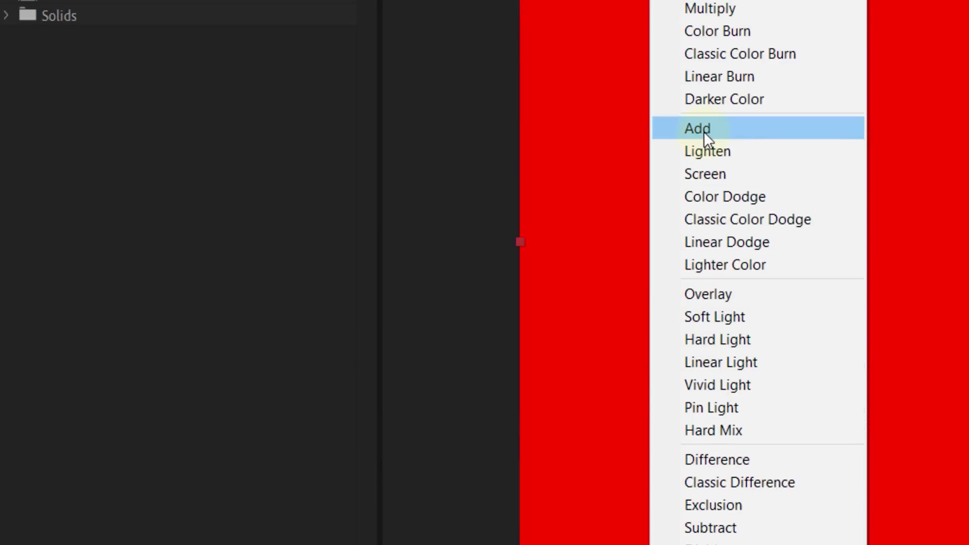
click(704, 131)
click(260, 376)
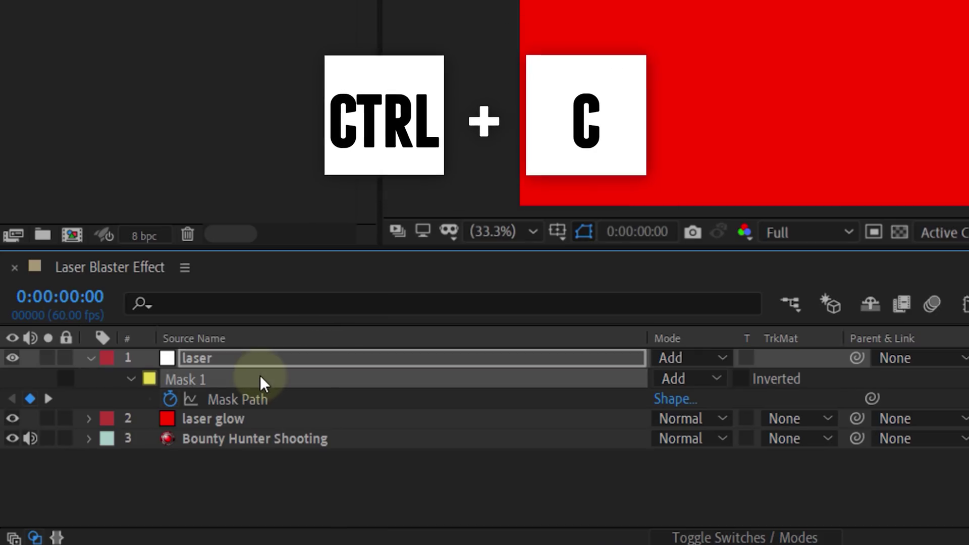
click(280, 411)
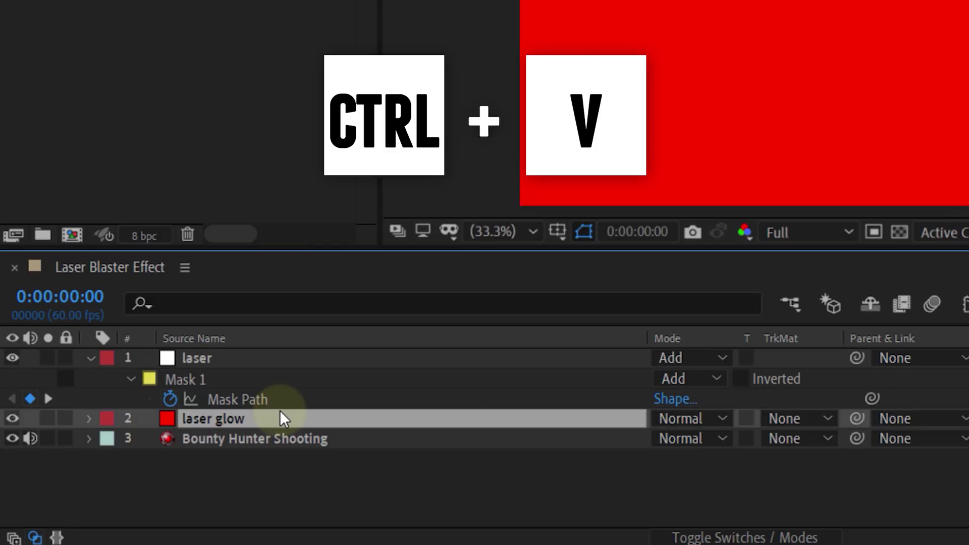
key(ctrl+v)
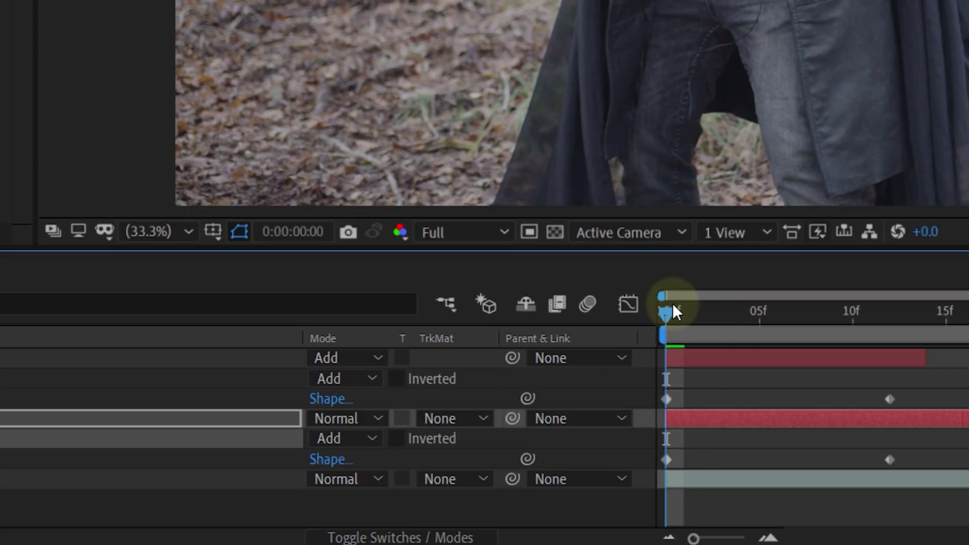
- Align the glow's mask keyframes to frame 0 and animate its feather from 15 to 130 pixels at 12f
drag(895, 436, 659, 467)
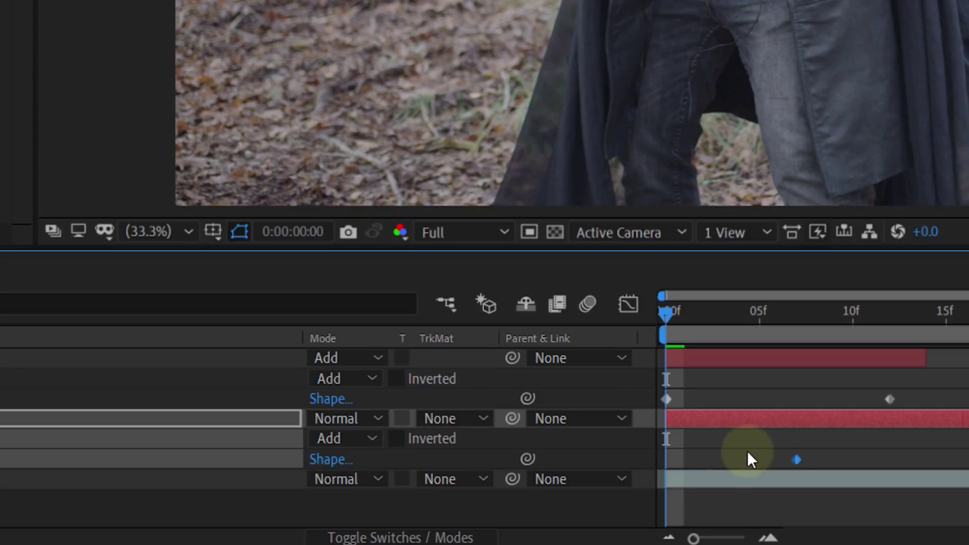
drag(749, 457, 669, 461)
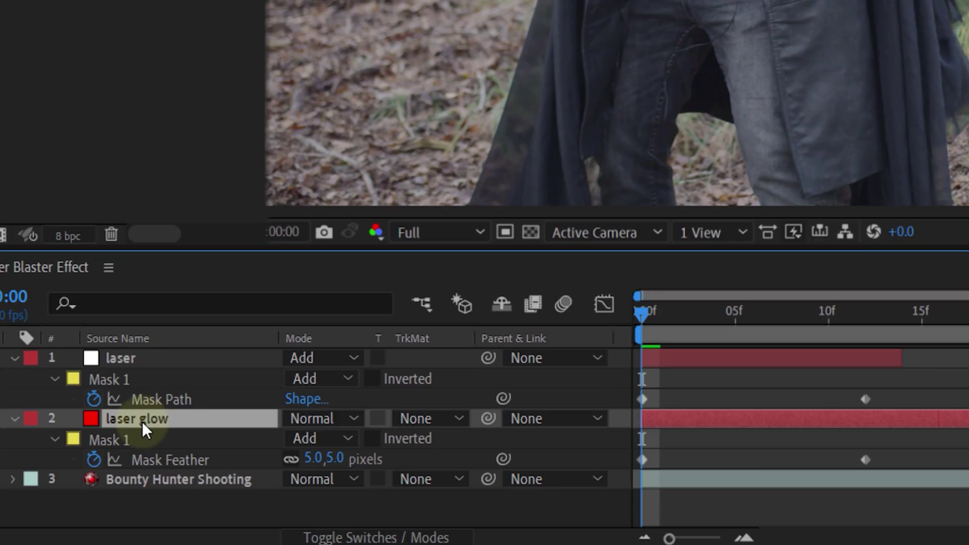
click(315, 459)
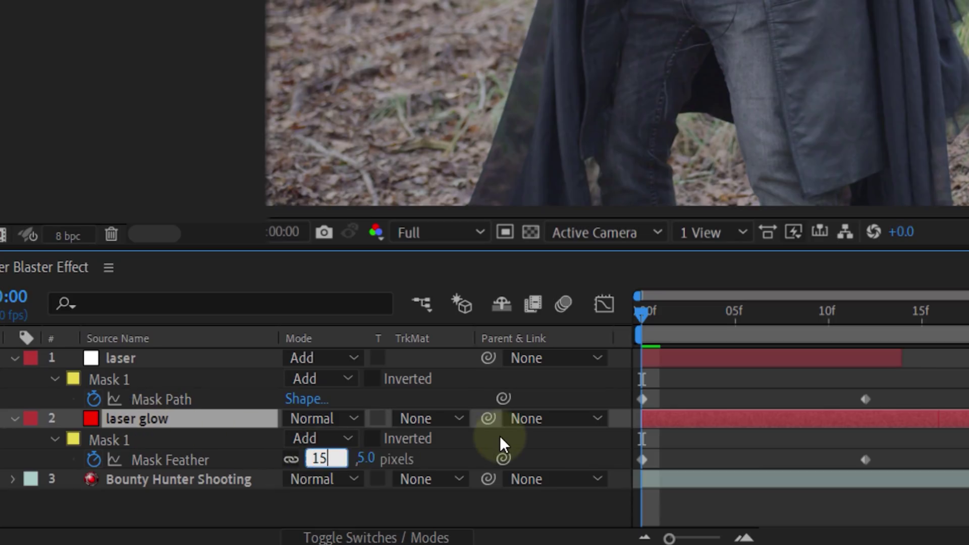
drag(842, 312, 865, 312)
click(315, 458)
text(1)
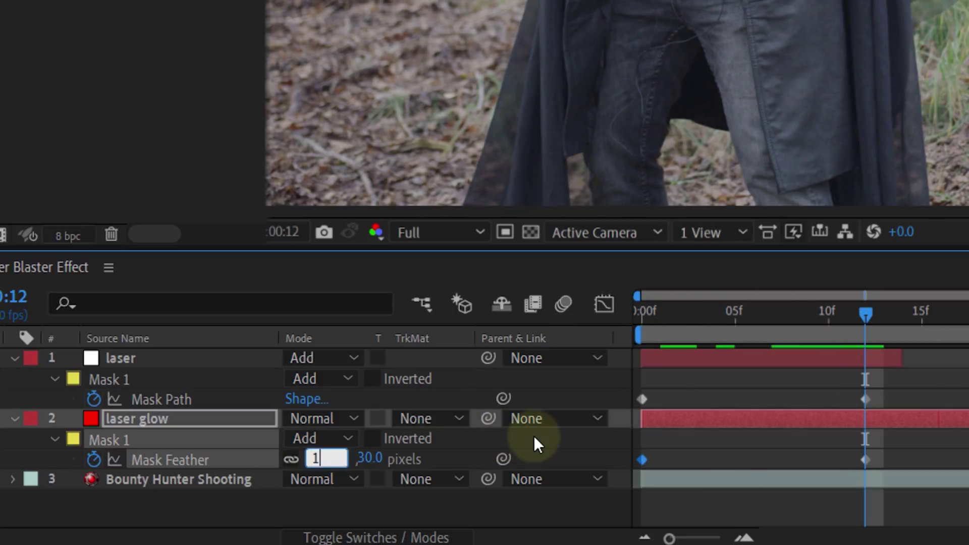
key(Return)
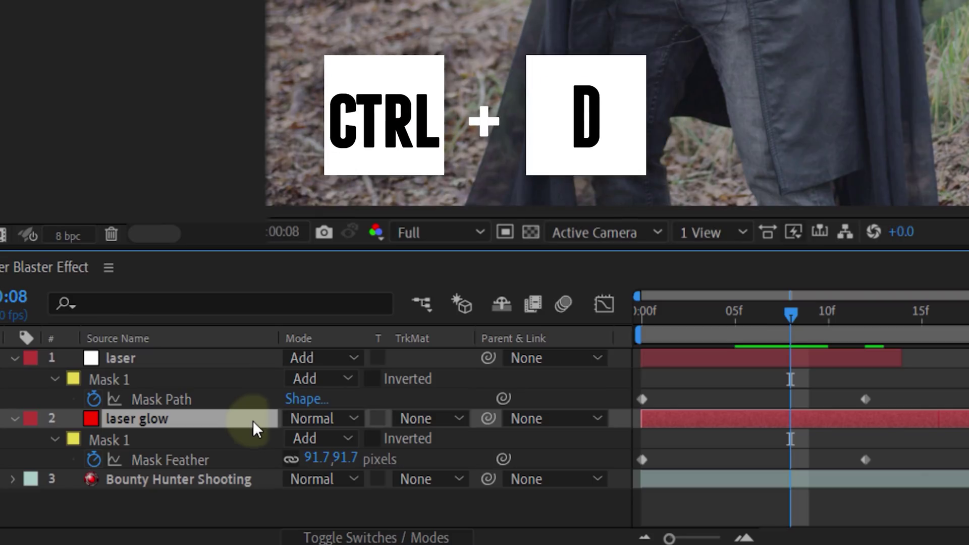
- Duplicate the laser glow layer twice to make three glow layers
key(ctrl+d)
key(Home)
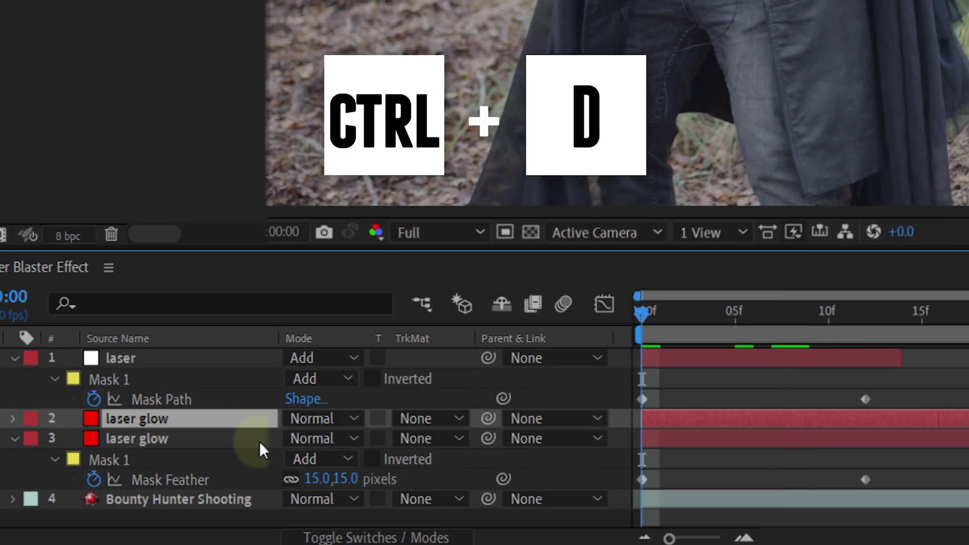
click(259, 441)
- On the lower copy, move the second feather keyframe to about 6f and set it to 200 pixels
click(768, 473)
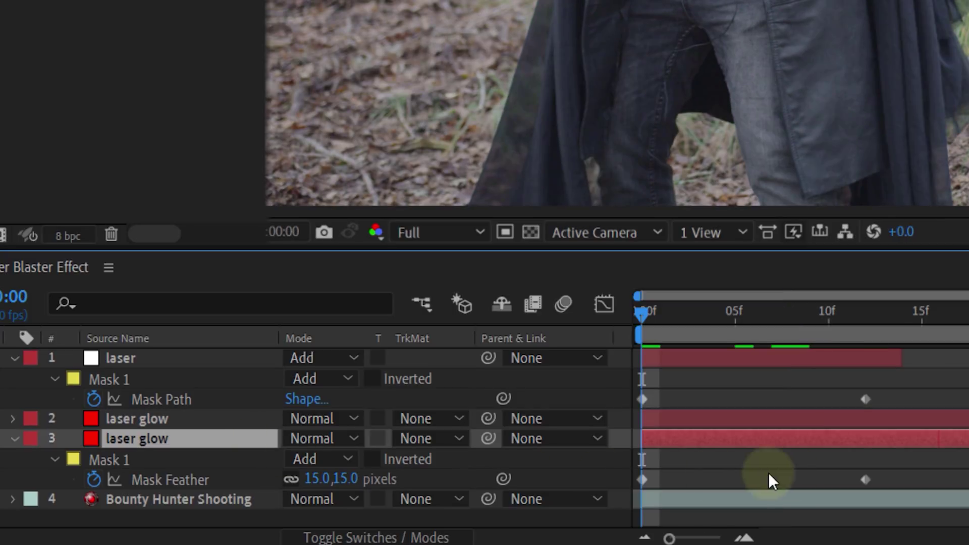
drag(863, 482, 755, 479)
key(k)
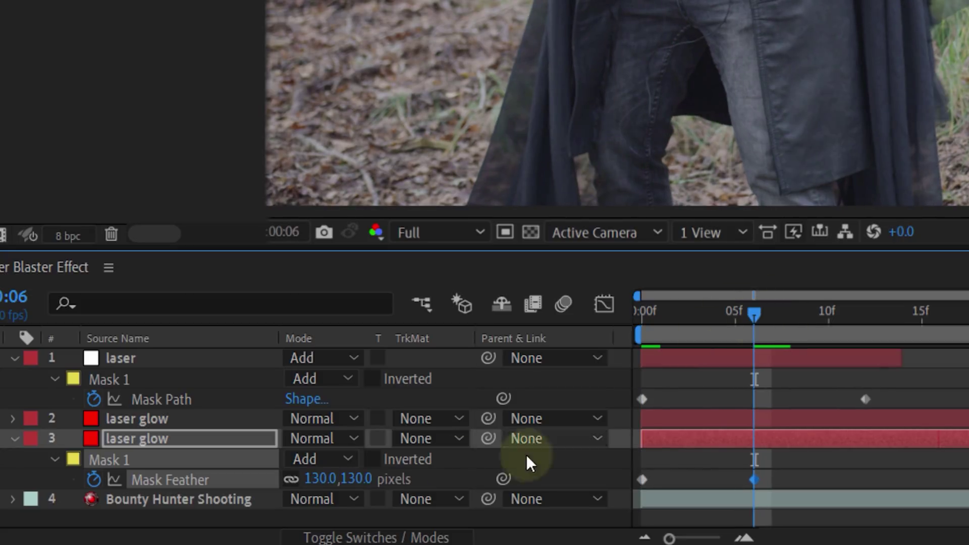
click(323, 479)
text(200)
key(Return)
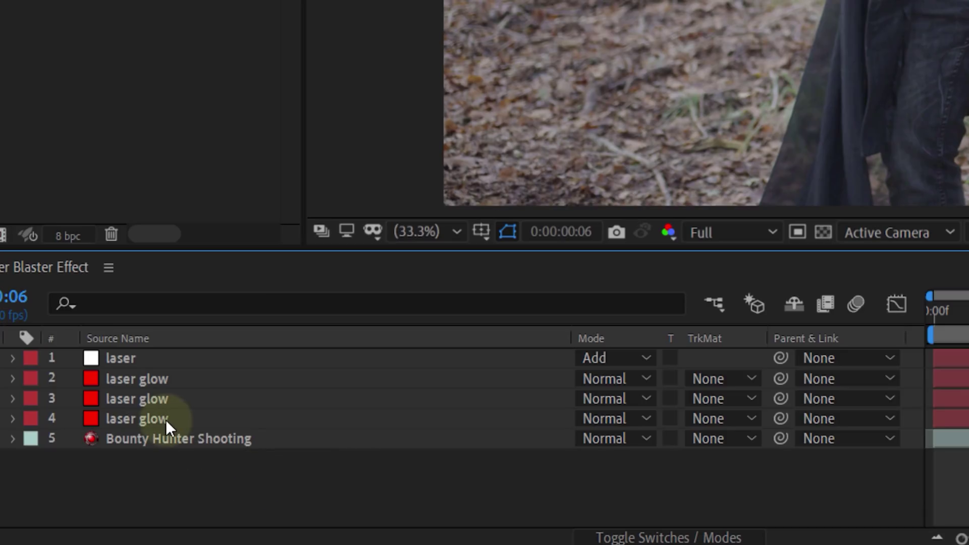
click(166, 420)
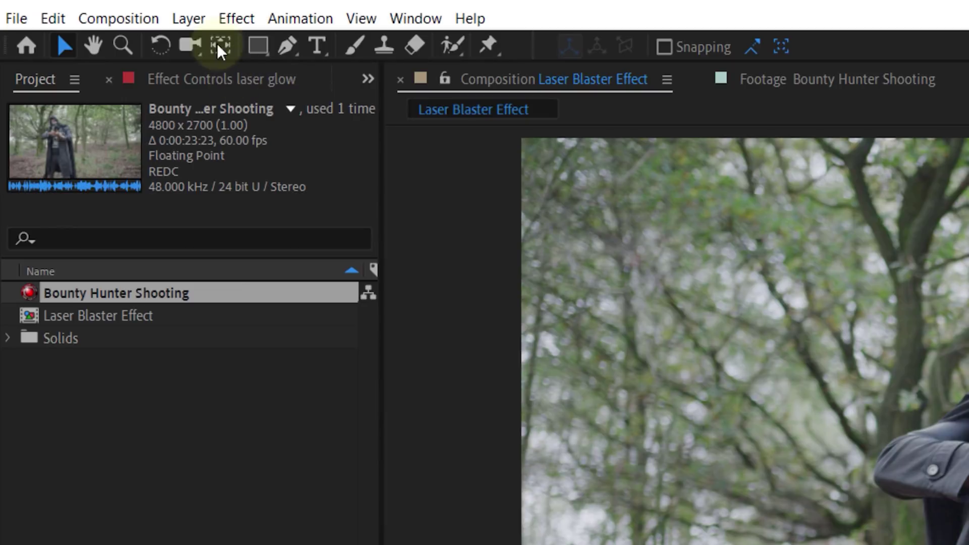
click(189, 17)
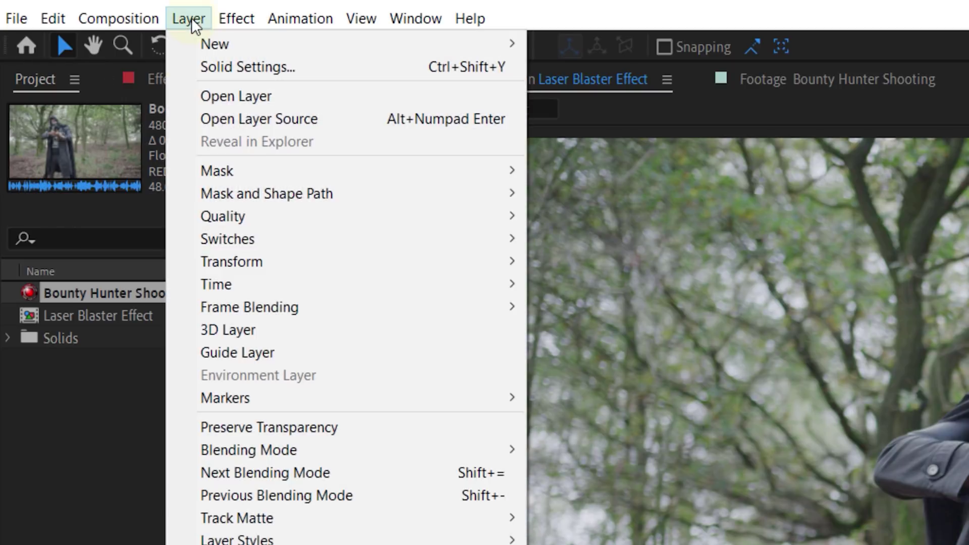
click(207, 69)
click(387, 389)
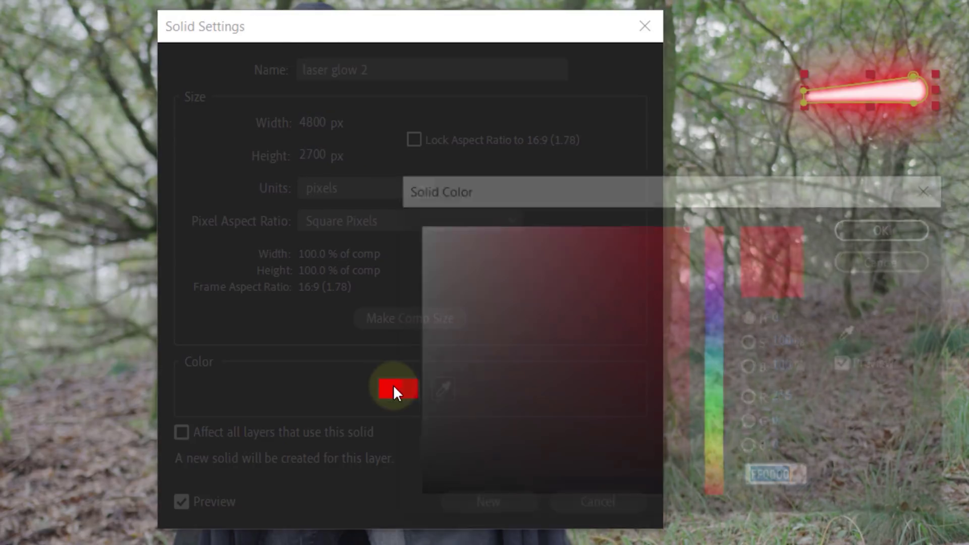
drag(715, 482, 717, 399)
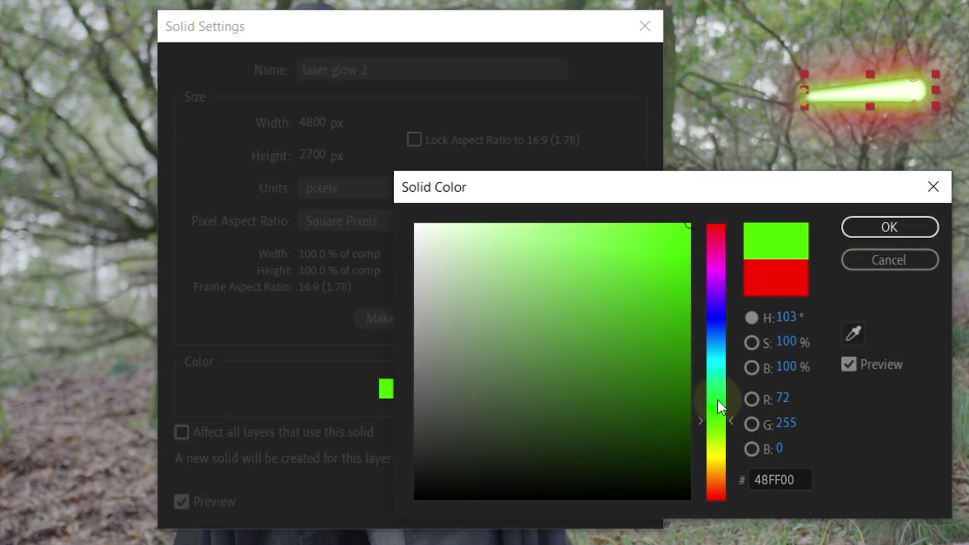
click(862, 229)
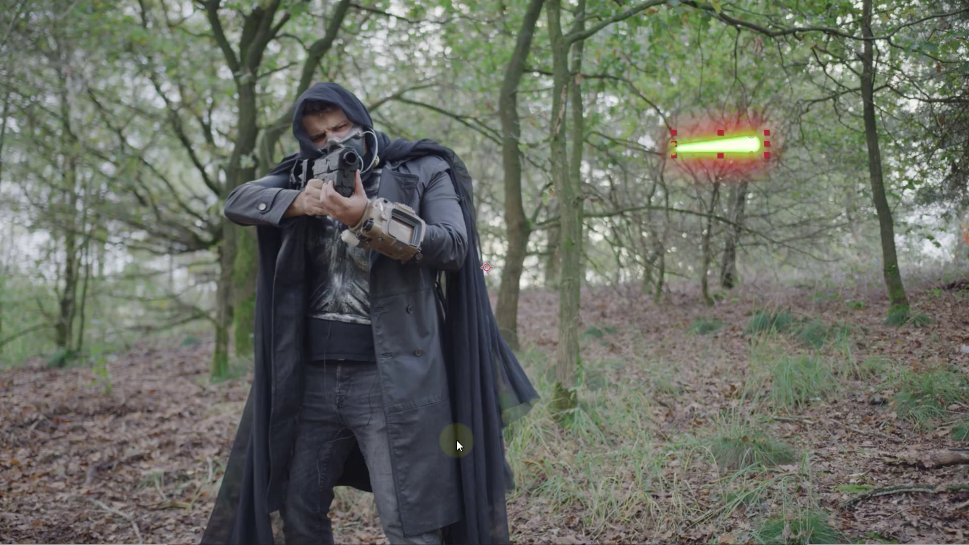
key(ctrl+z)
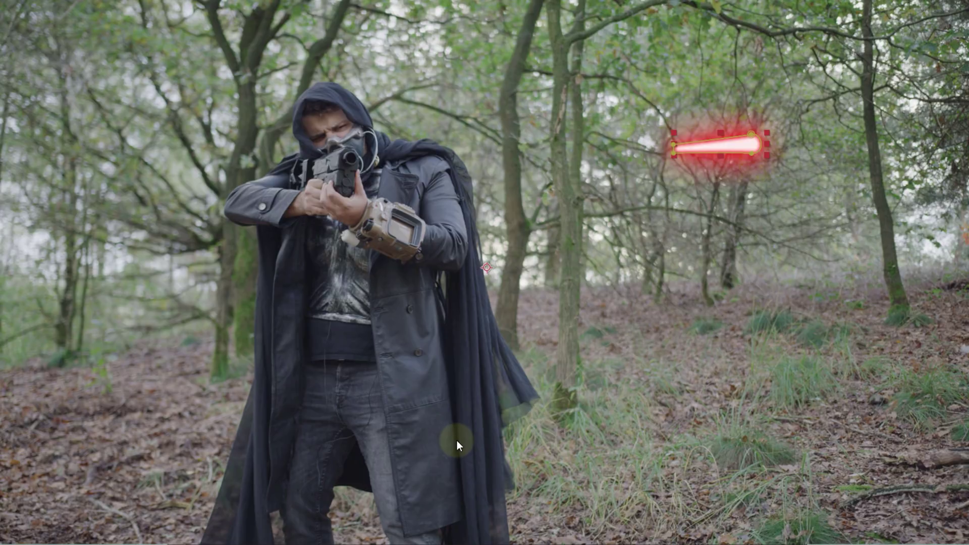